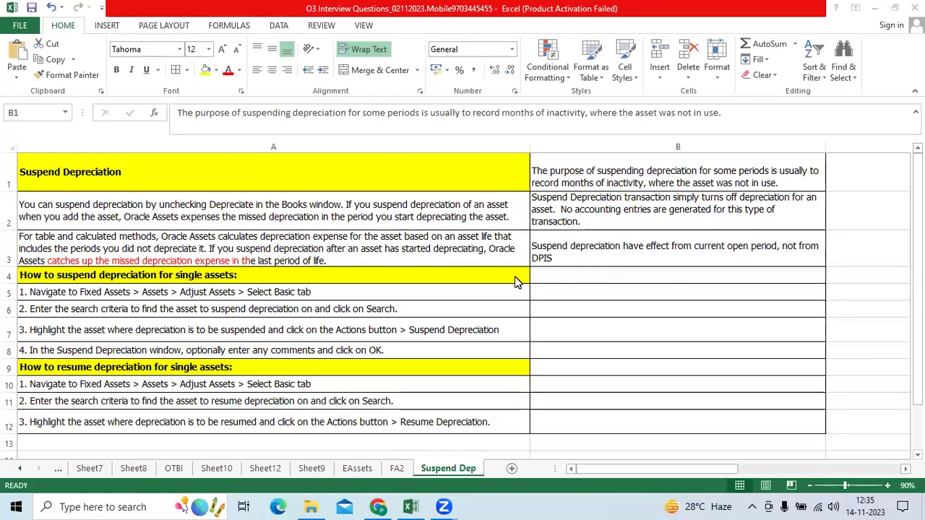
Read the Suspend Depreciation heading and the notes in cells A1, A2, B1 and B2
left_click(264, 180)
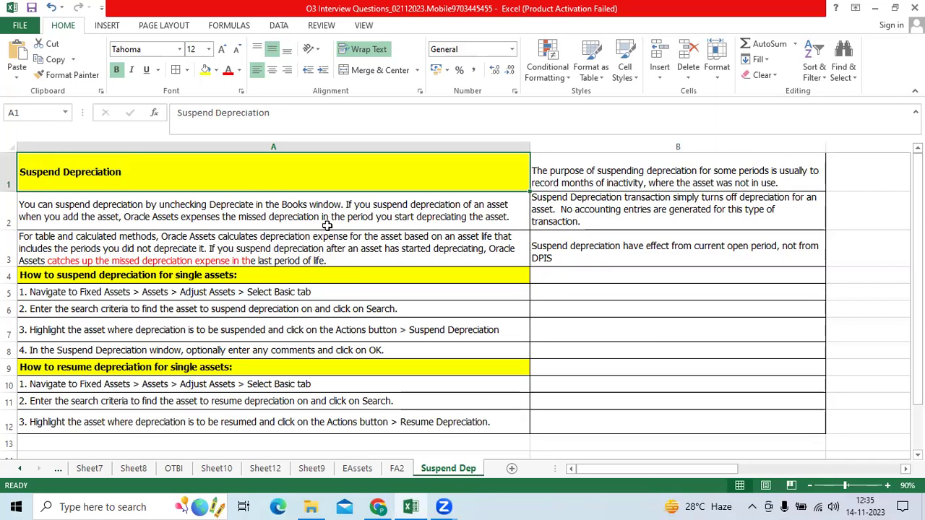
left_click(339, 217)
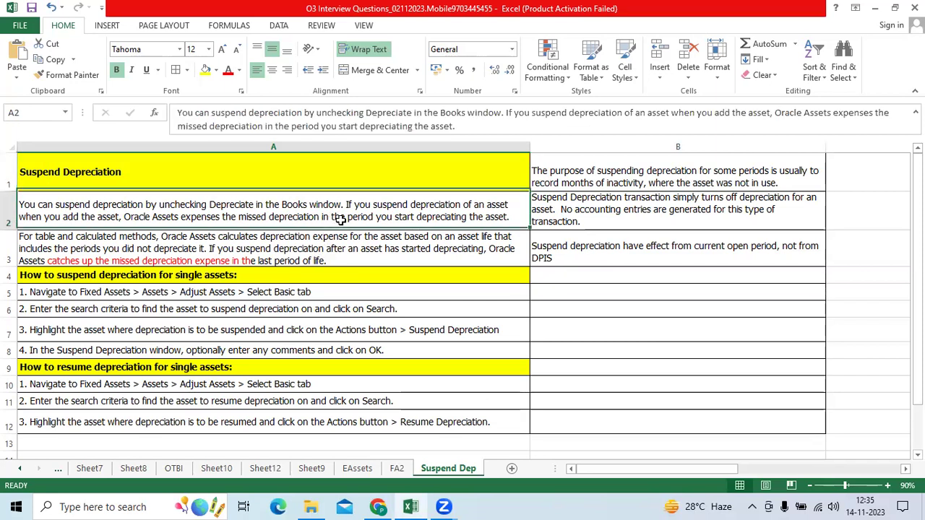
left_click(570, 176)
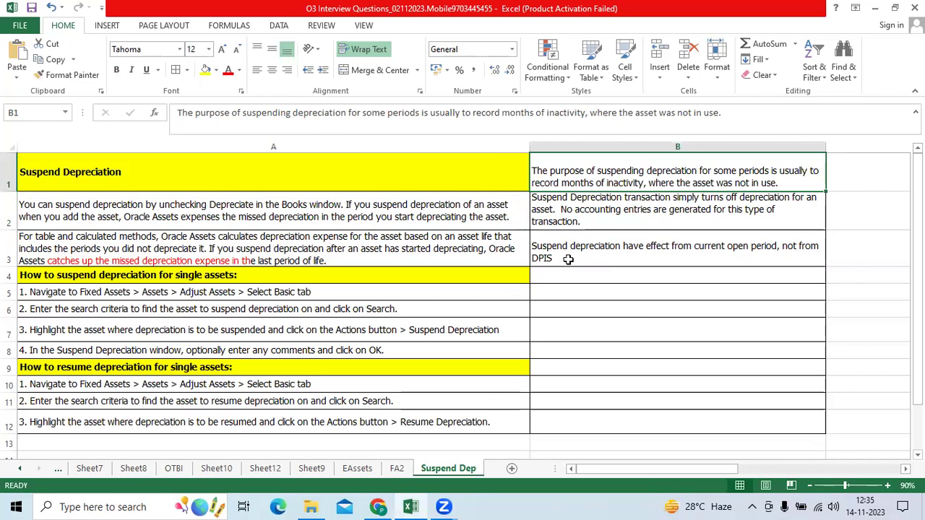
left_click(621, 219)
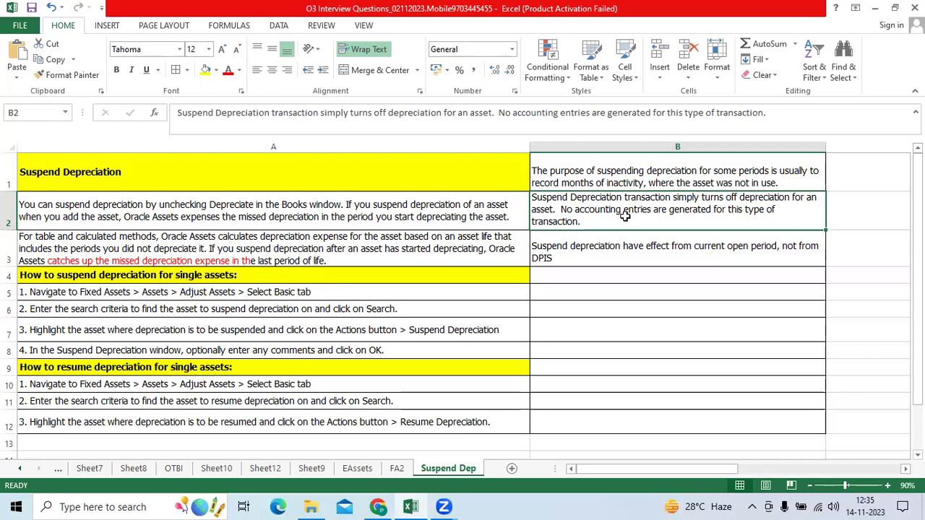
Highlight 'asset was not in use' in B1, reread notes B3 and B2, then return to the Oracle browser
double_click(696, 185)
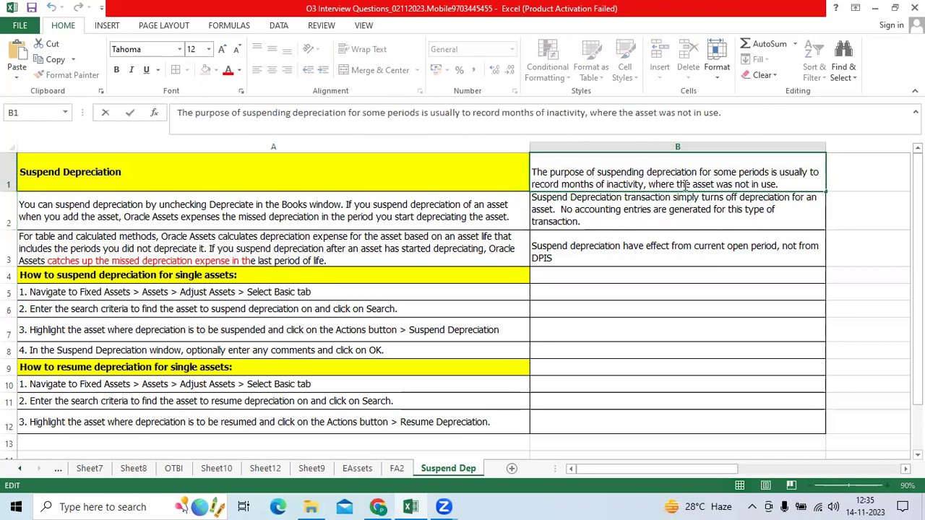
left_click_drag(689, 184, 776, 187)
left_click(657, 240)
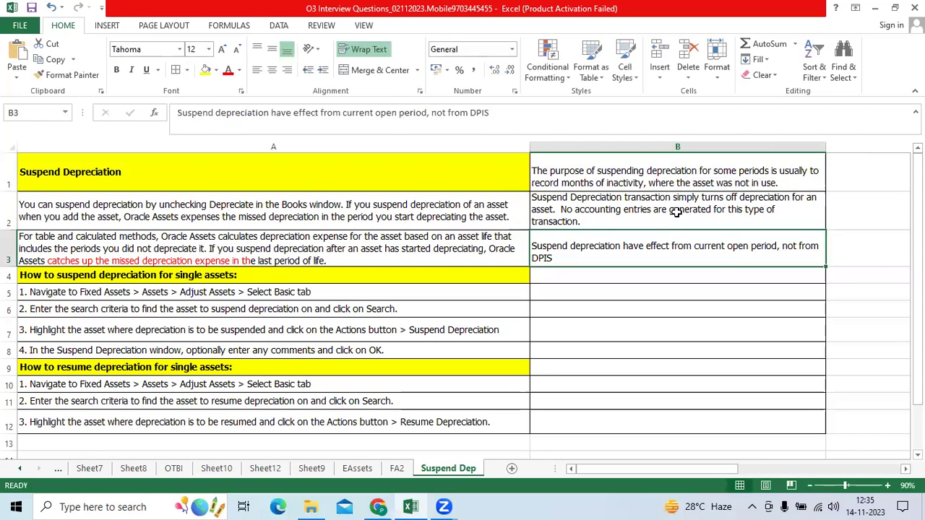
left_click(672, 217)
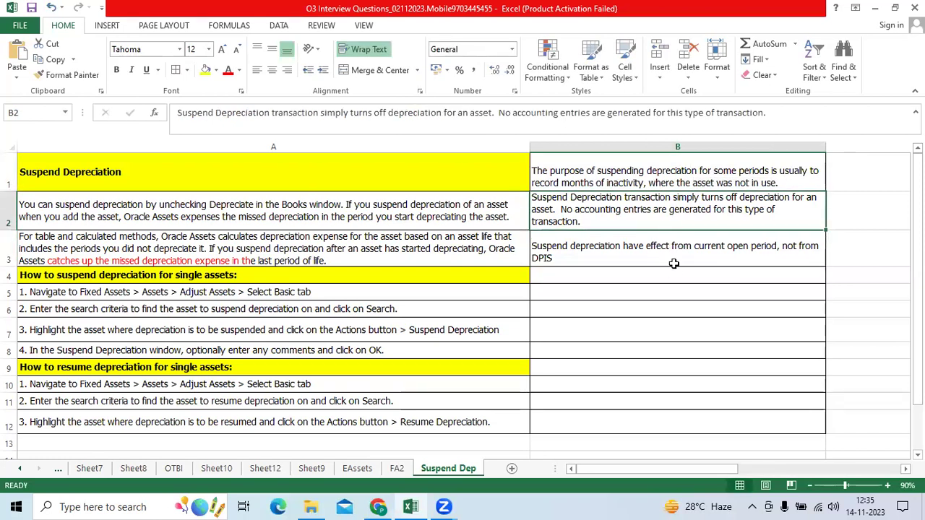
left_click(379, 503)
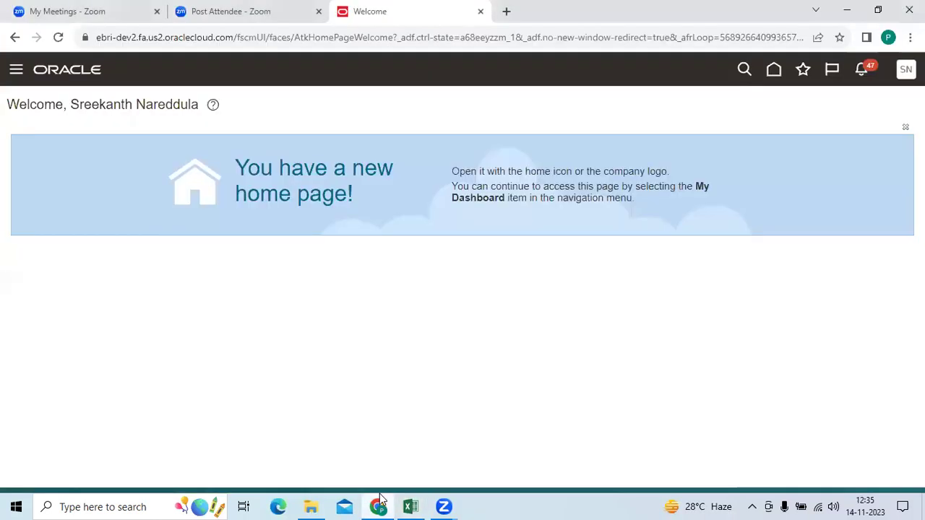
From the Oracle home page, open the Fixed Assets Assets work area
left_click(775, 75)
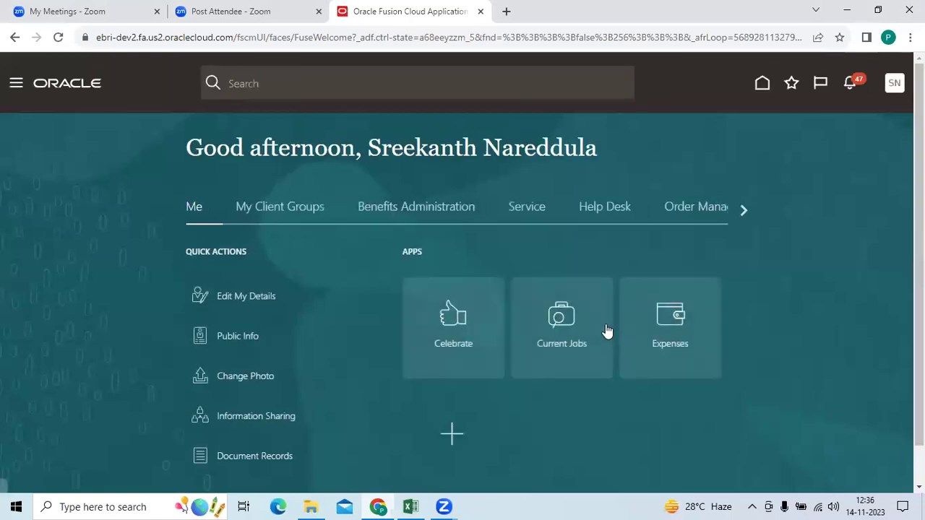
left_click(741, 211)
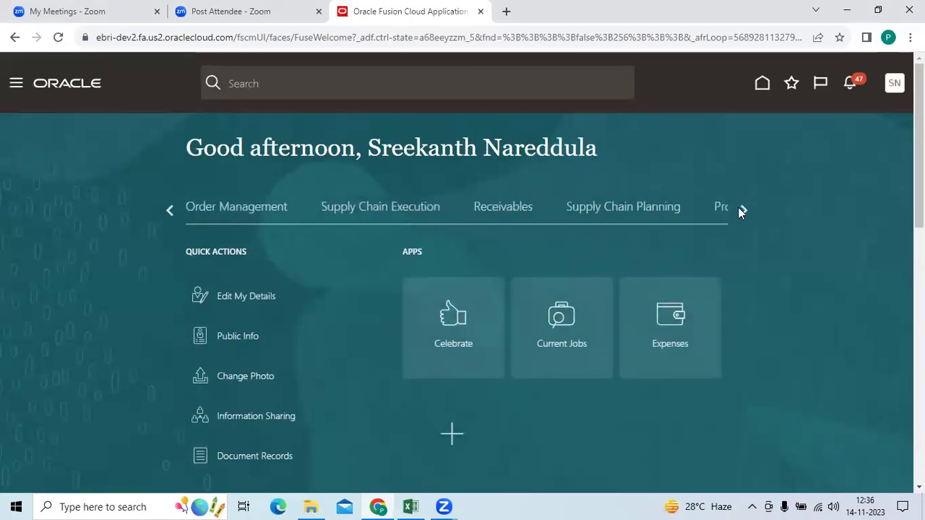
left_click(741, 210)
left_click(741, 211)
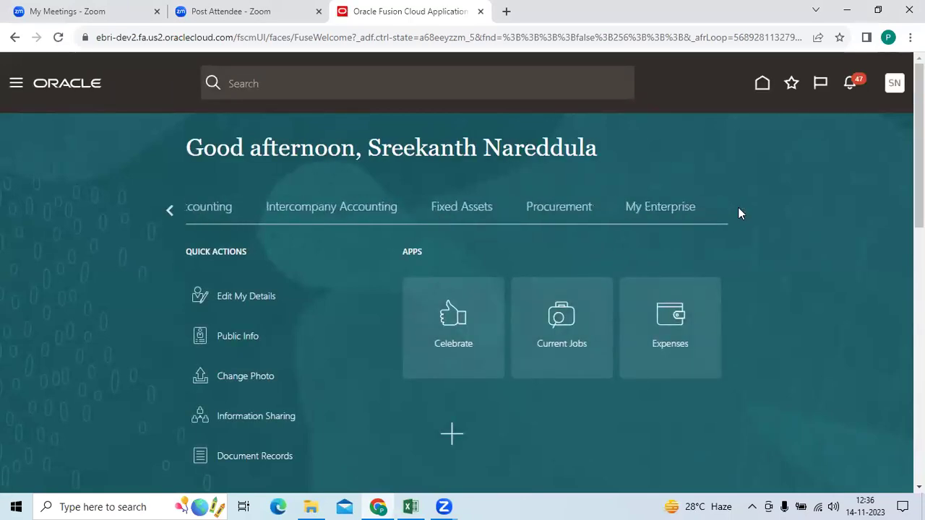
left_click(196, 210)
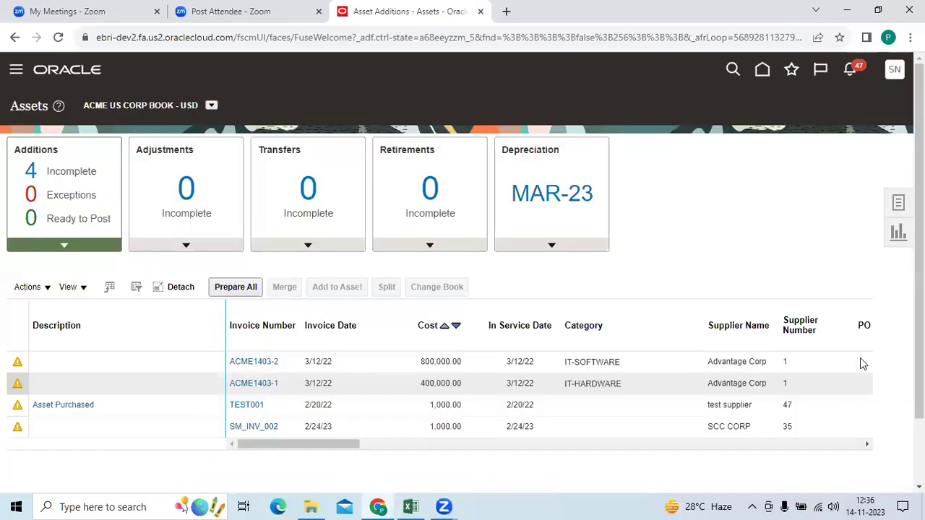
Switch the asset book to PCC INDIA CORP BOOK - INR
left_click(210, 106)
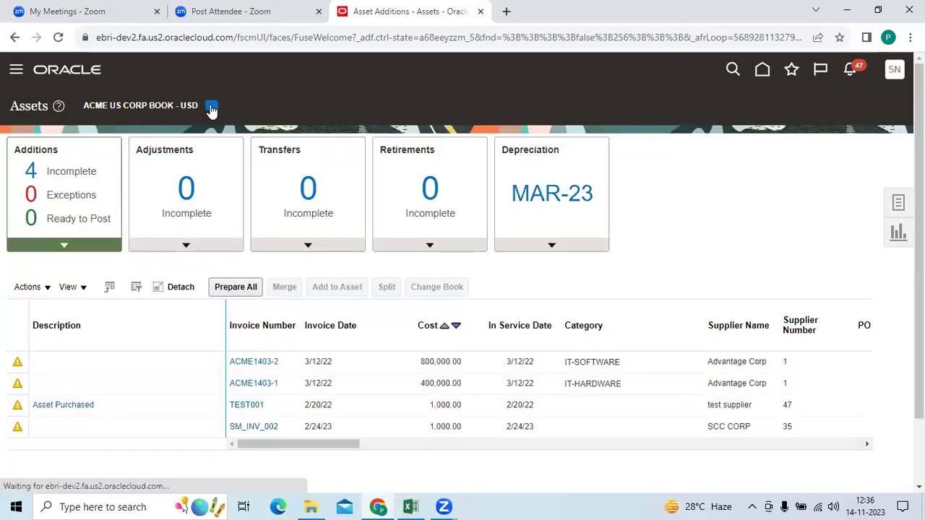
scroll(292, 237, "down", 1)
left_click(302, 178)
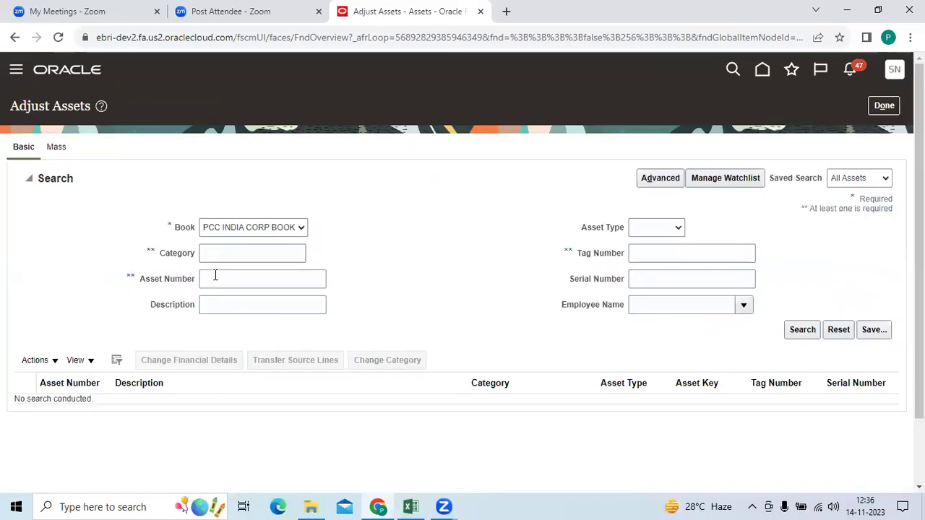
Search Adjust Assets by asset number 1, listing eleven assets from 10376 to 10394
left_click(215, 277)
left_click(800, 329)
scroll(451, 257, "down", 1)
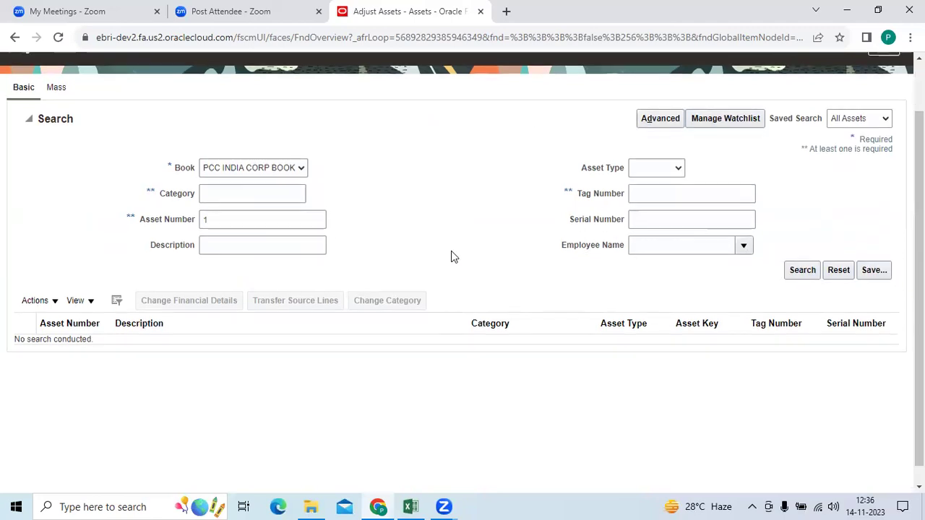
scroll(446, 271, "down", 1)
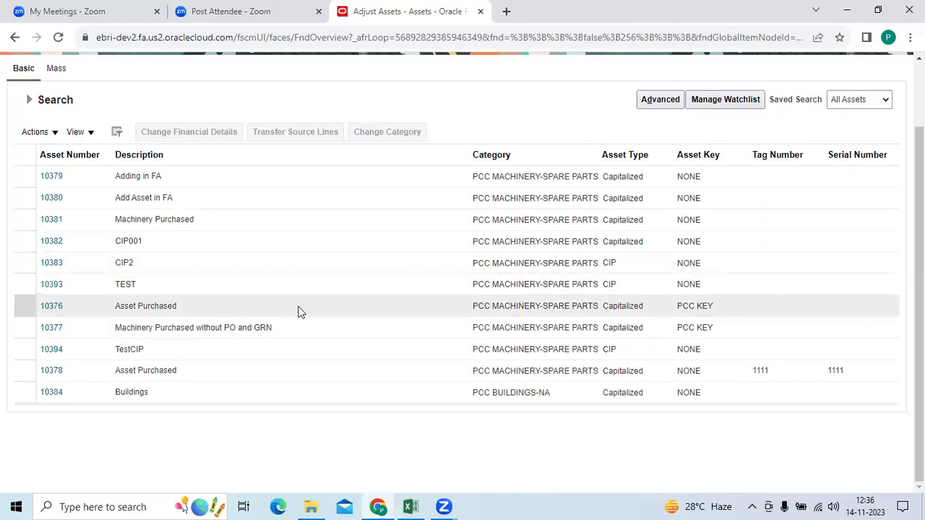
Check the available actions for assets 10376, 10394 TestCIP and 10381 without choosing any
left_click(298, 309)
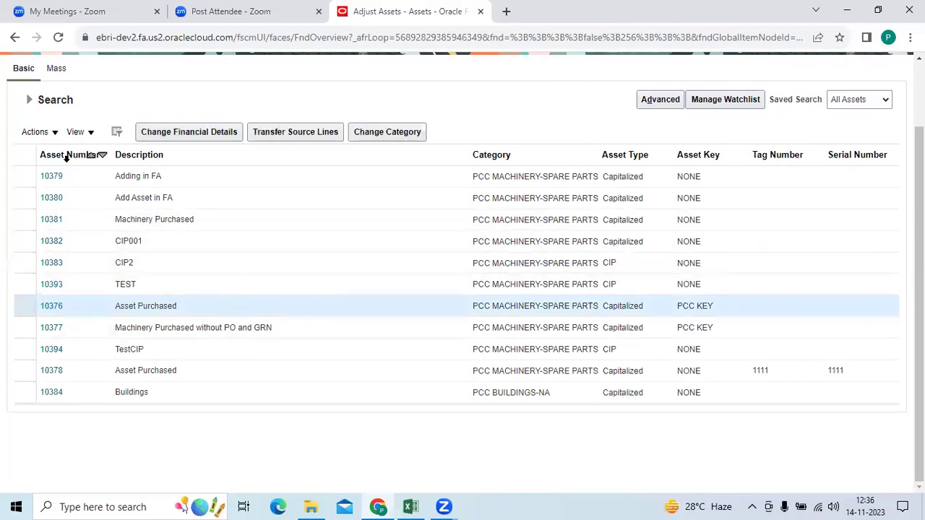
left_click(54, 132)
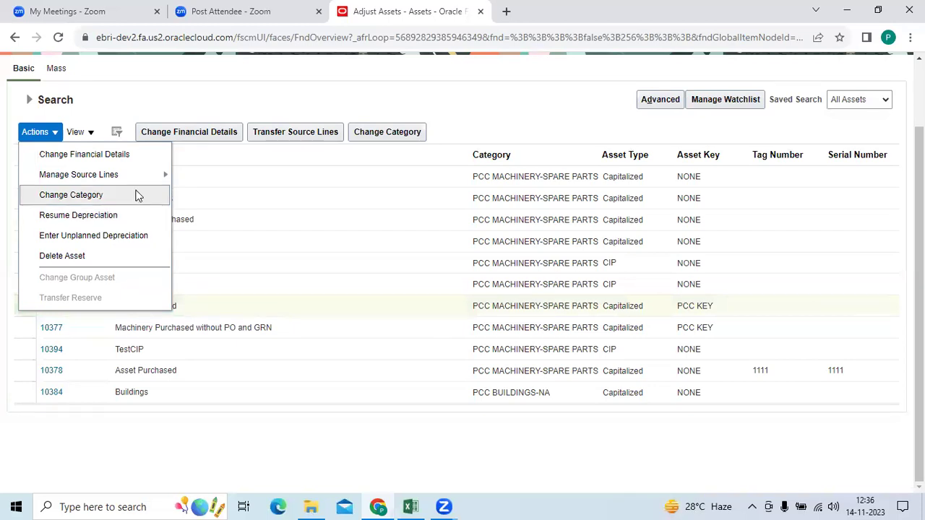
left_click(247, 312)
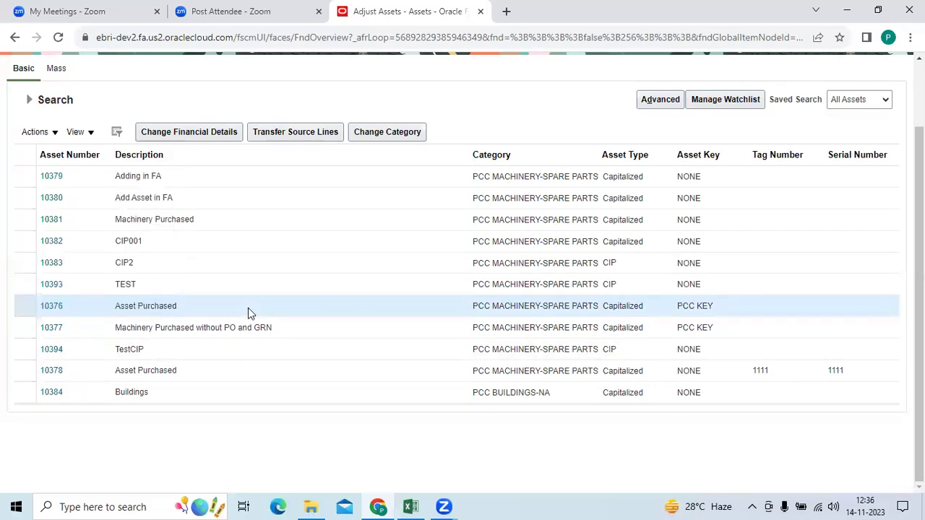
left_click(55, 133)
left_click(268, 349)
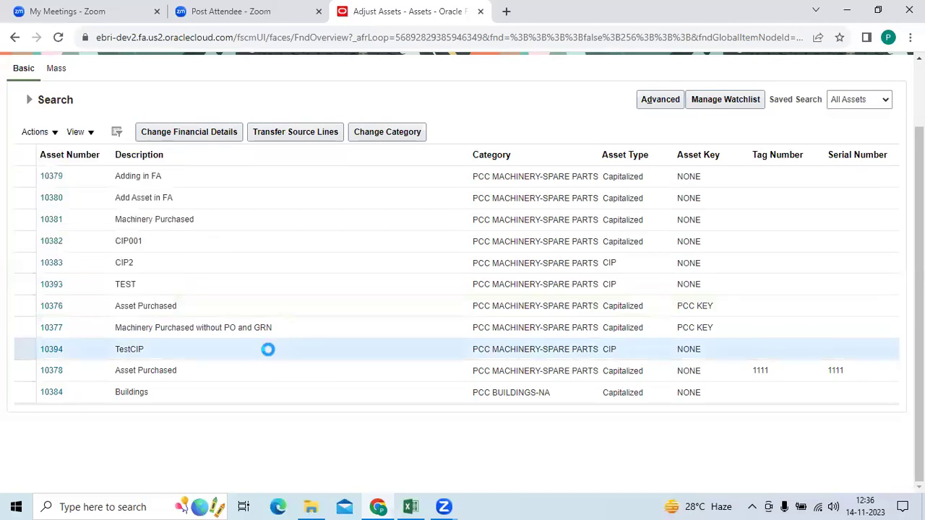
left_click(214, 219)
left_click(55, 133)
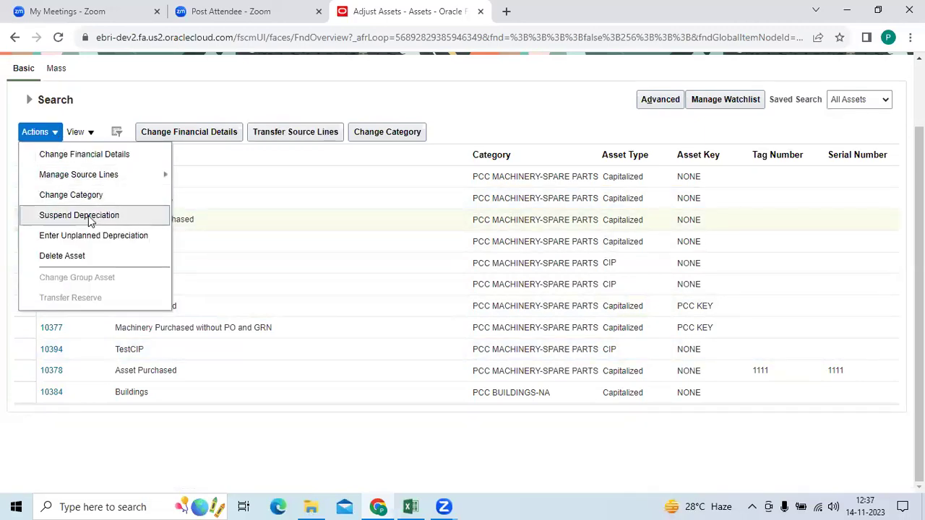
left_click(426, 133)
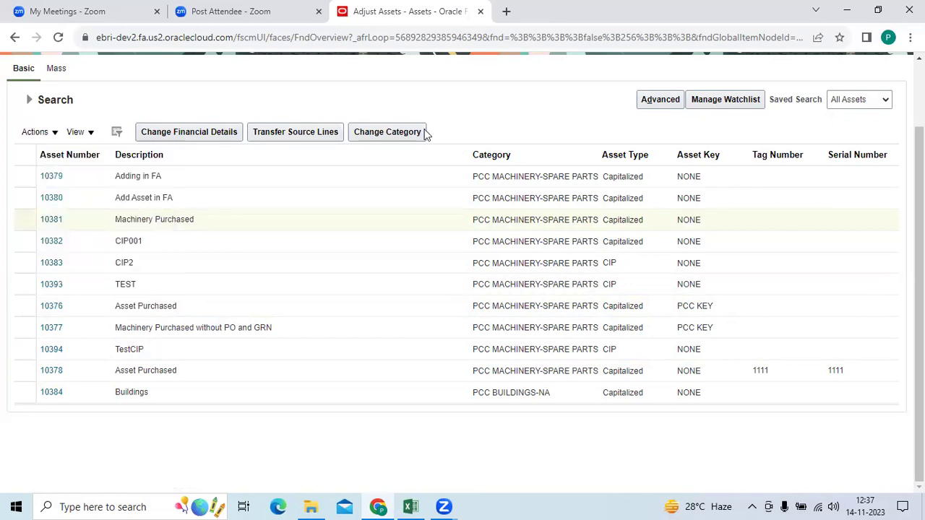
Open Suspend Depreciation for asset 10381 Machinery Purchased and enter the Comments box
left_click(181, 222)
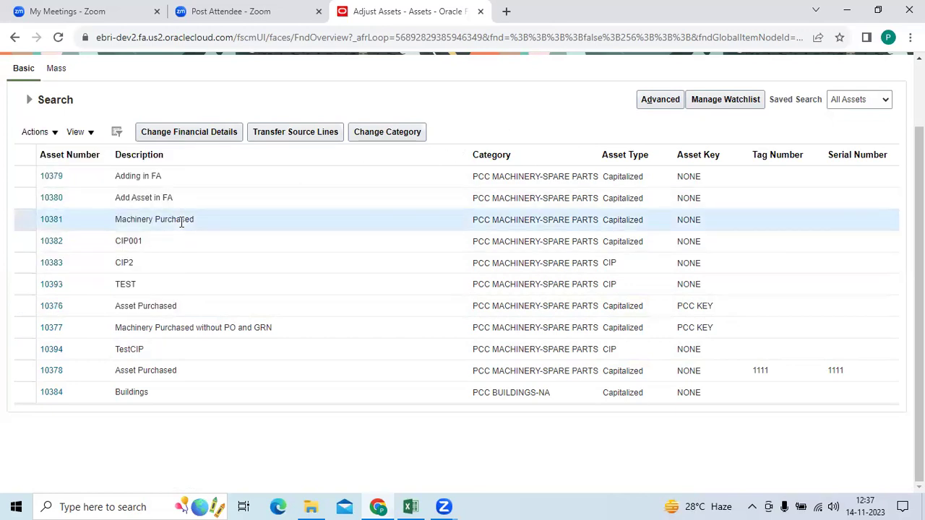
left_click(57, 135)
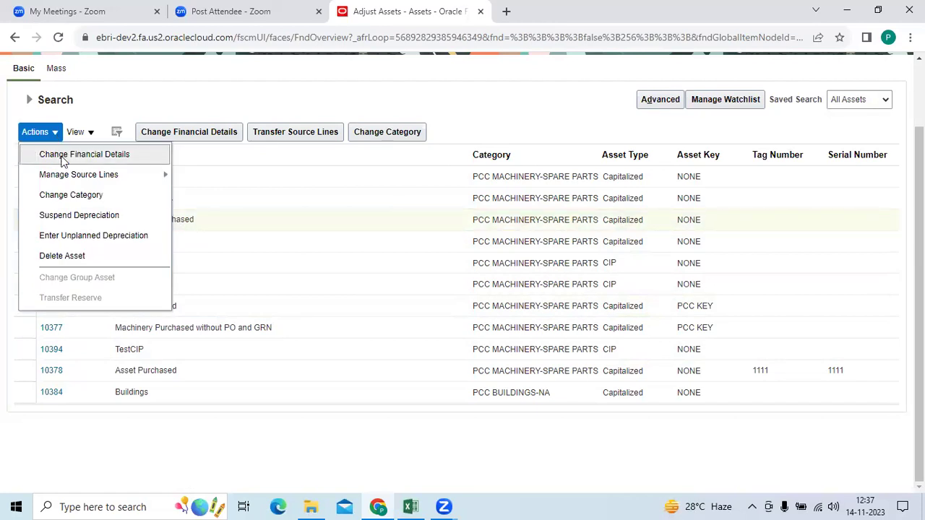
left_click(91, 215)
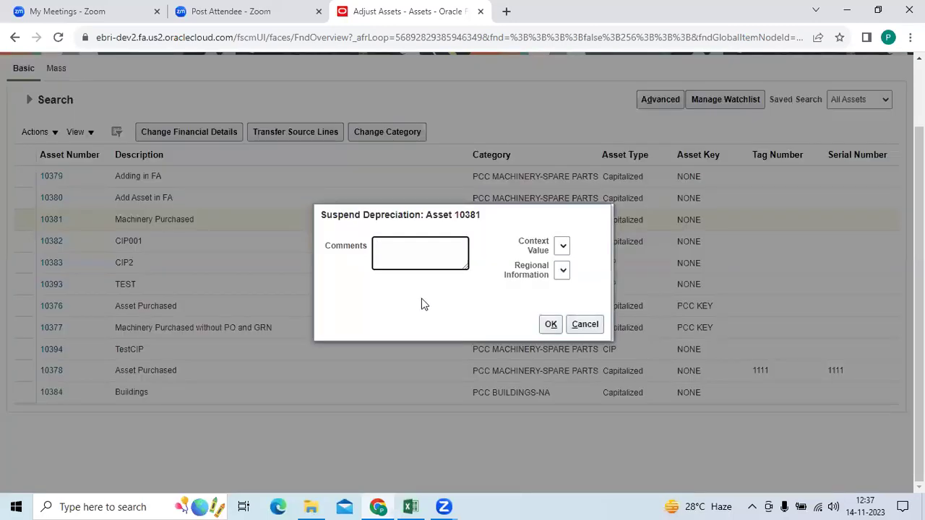
left_click(424, 261)
Submit the depreciation suspension, then search for asset 10381 and select its row
left_click(551, 327)
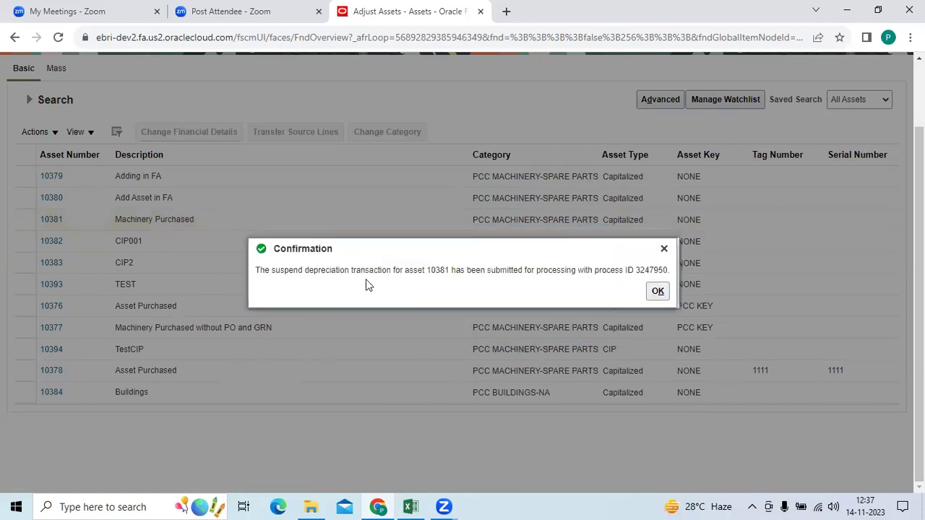
left_click(657, 292)
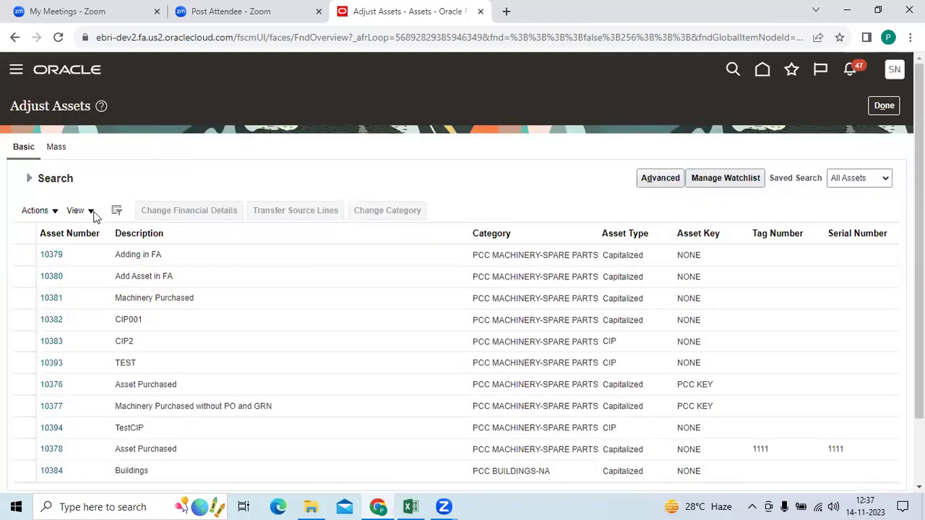
left_click(29, 179)
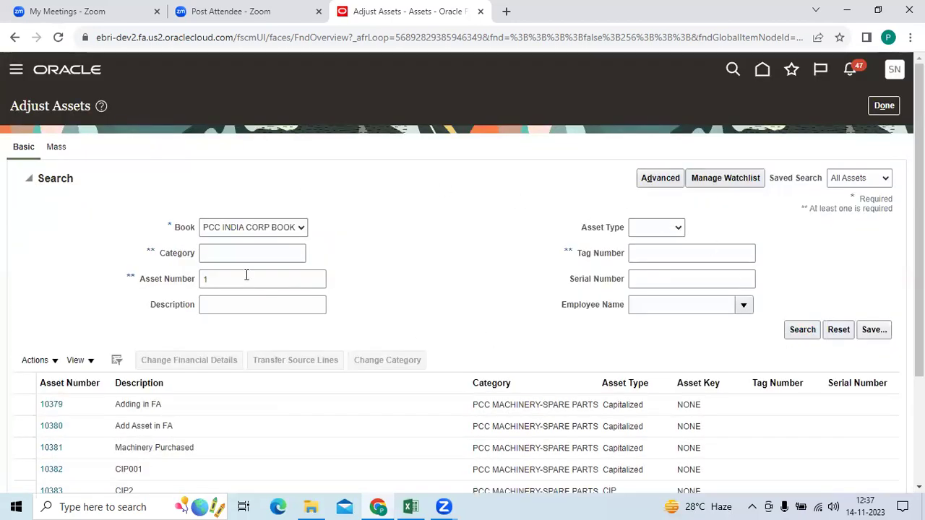
left_click(247, 276)
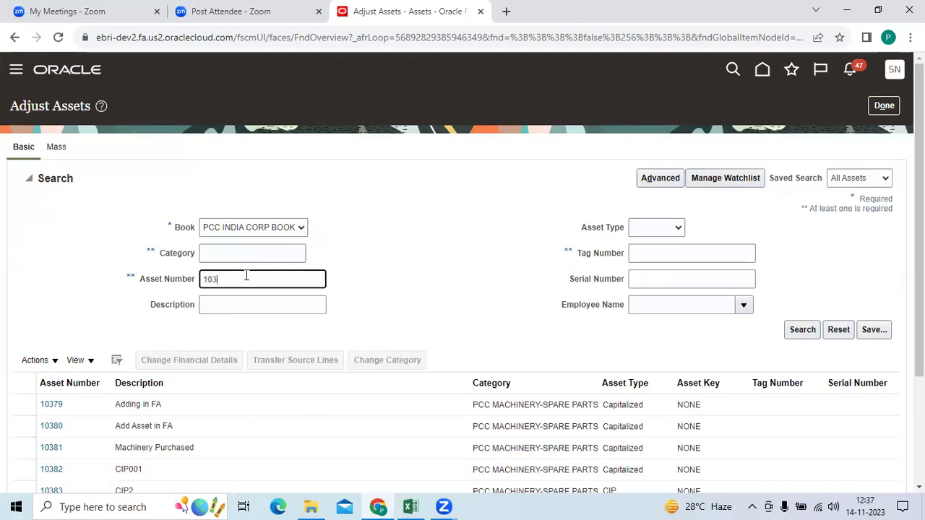
left_click(787, 339)
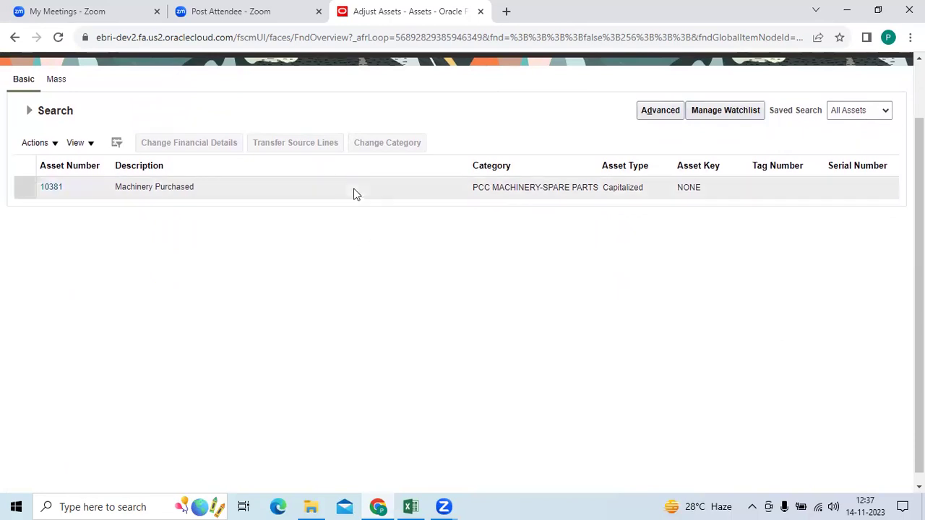
left_click(77, 185)
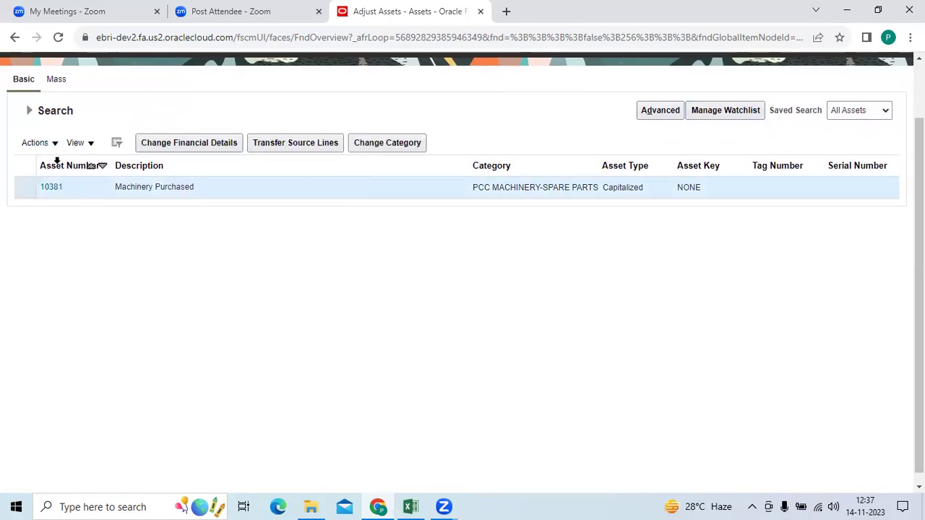
Review asset 10381's actions, then rerun the 10381 search and reselect the result row
left_click(57, 144)
left_click(259, 272)
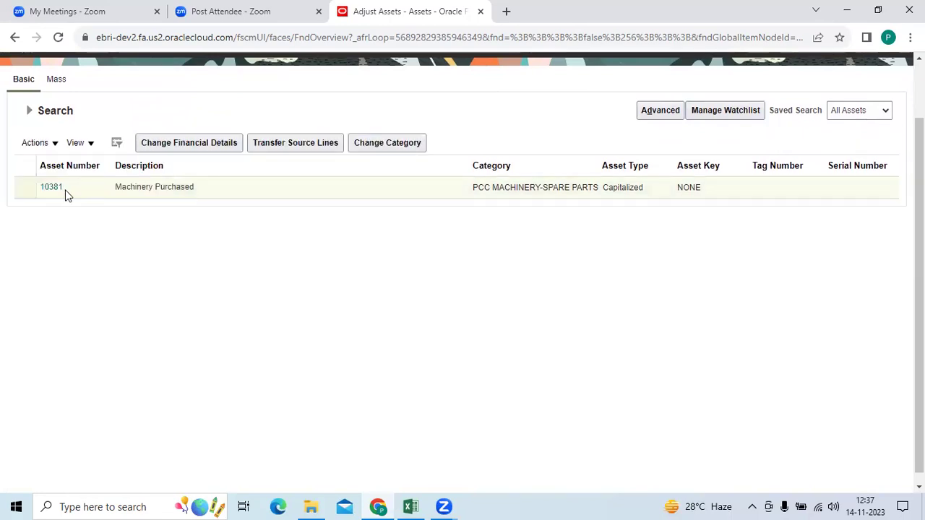
left_click(29, 110)
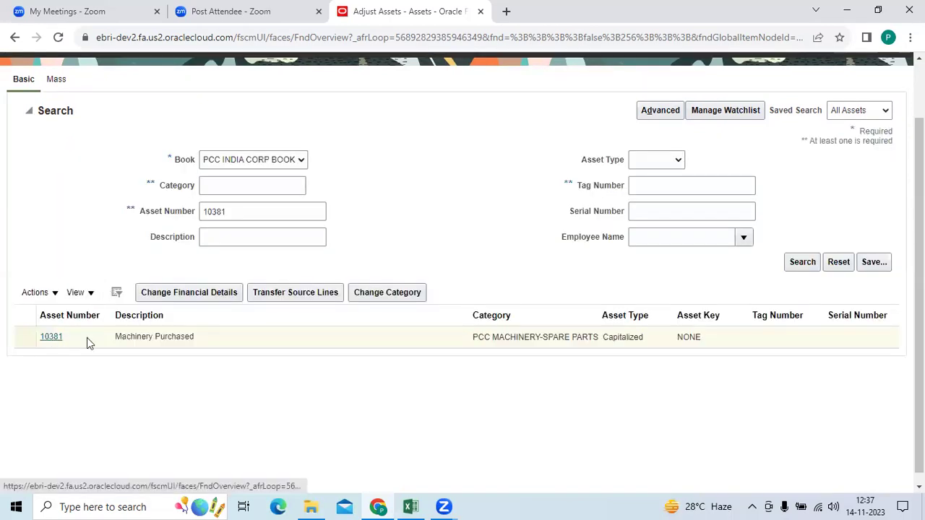
left_click(249, 336)
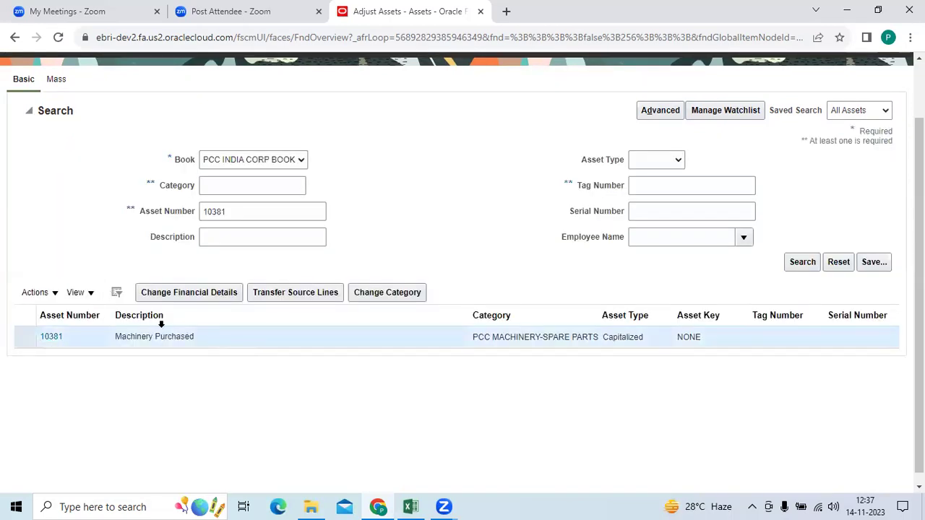
left_click(799, 263)
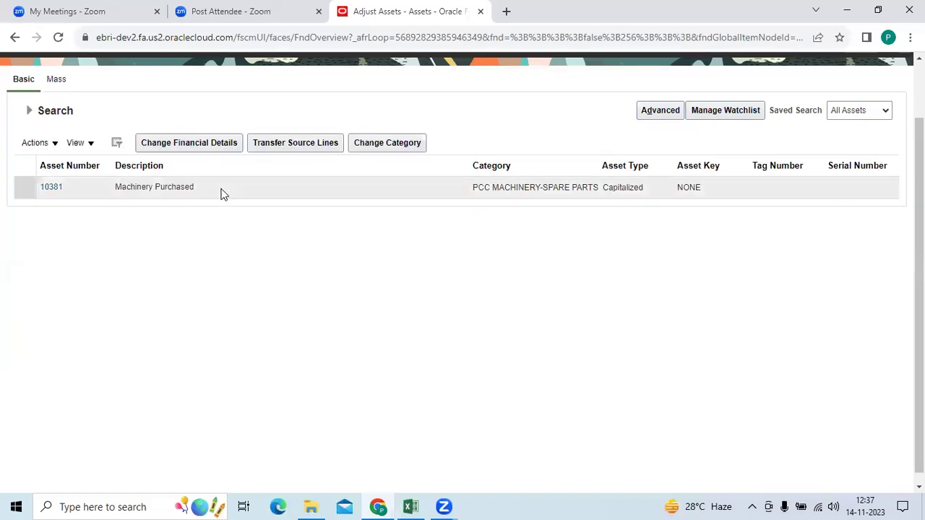
left_click(219, 191)
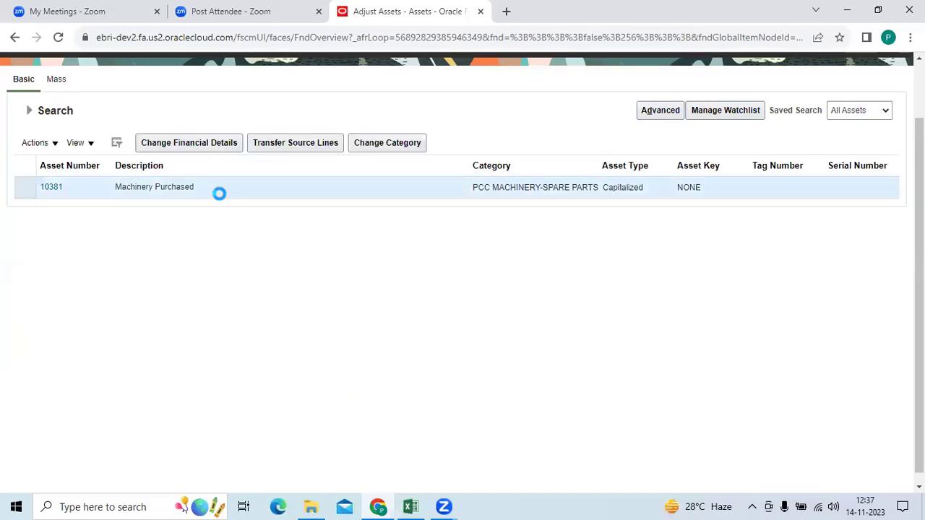
Expand Search, show all result columns, and confirm Resume Depreciation appears in asset 10381's Actions
left_click(56, 141)
left_click(241, 190)
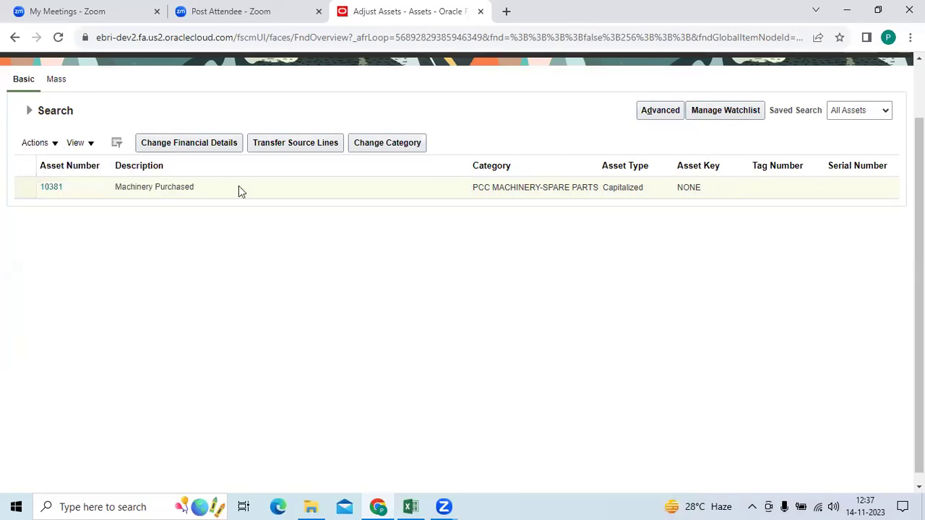
left_click(32, 111)
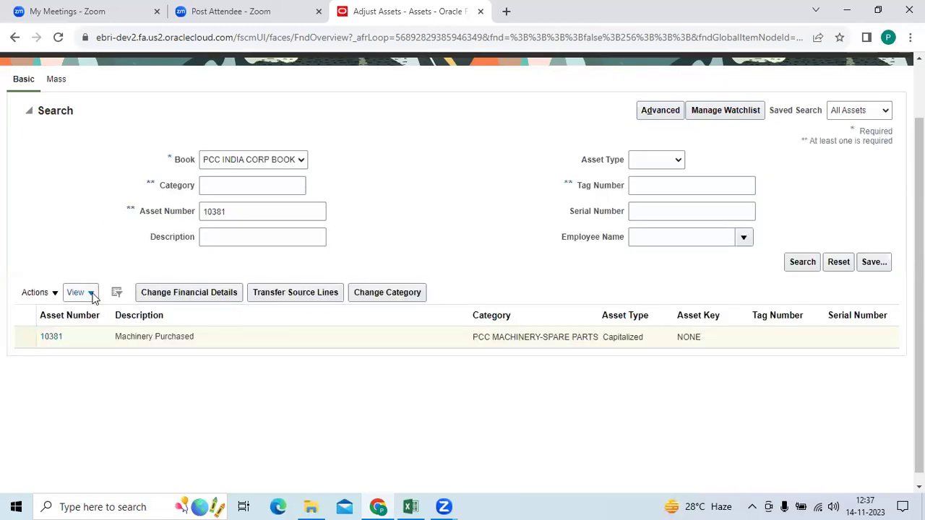
left_click(90, 292)
mouse_move(101, 337)
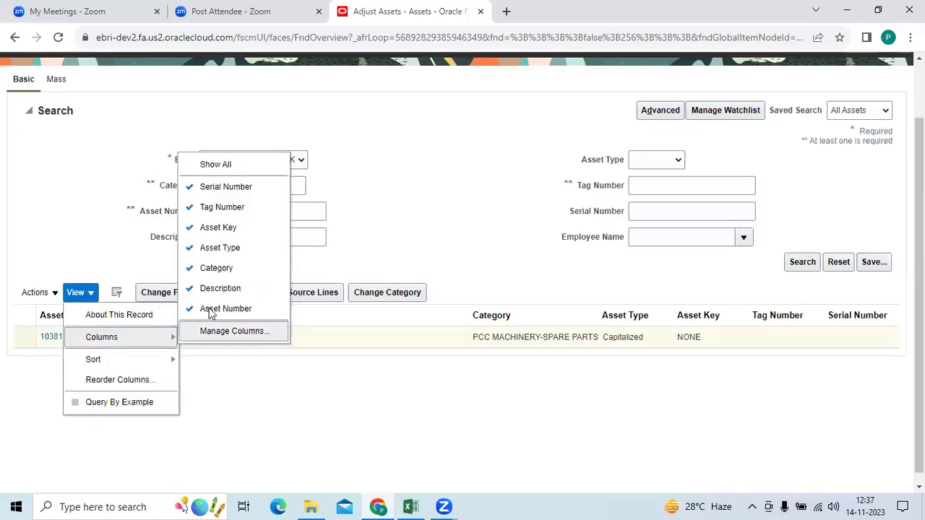
left_click(246, 165)
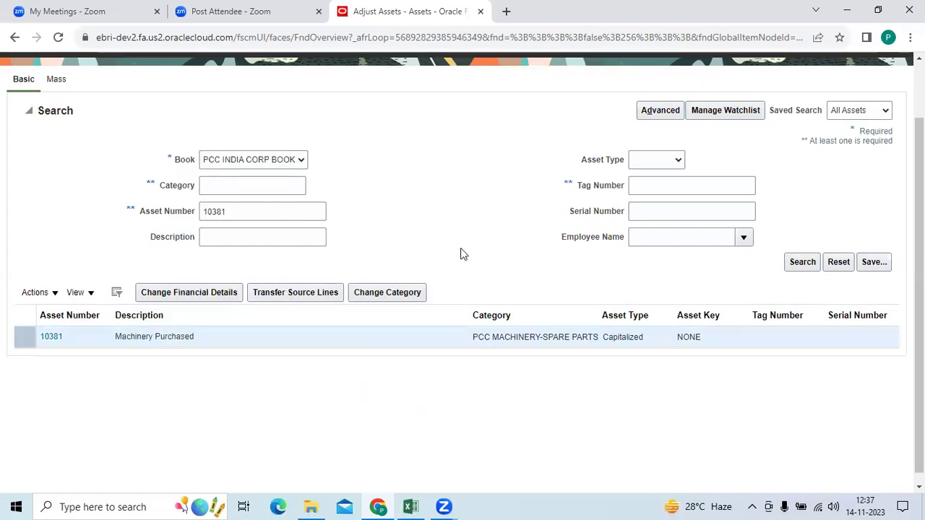
left_click(57, 293)
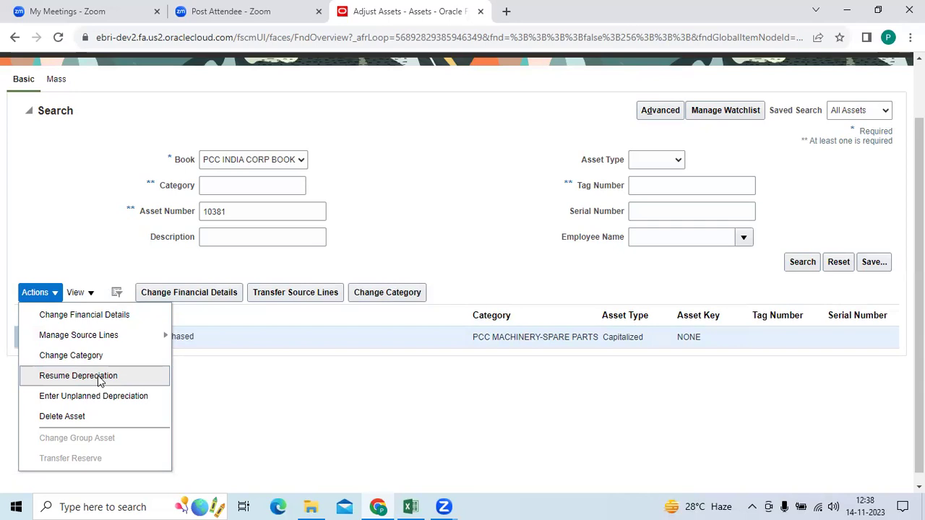
left_click(304, 378)
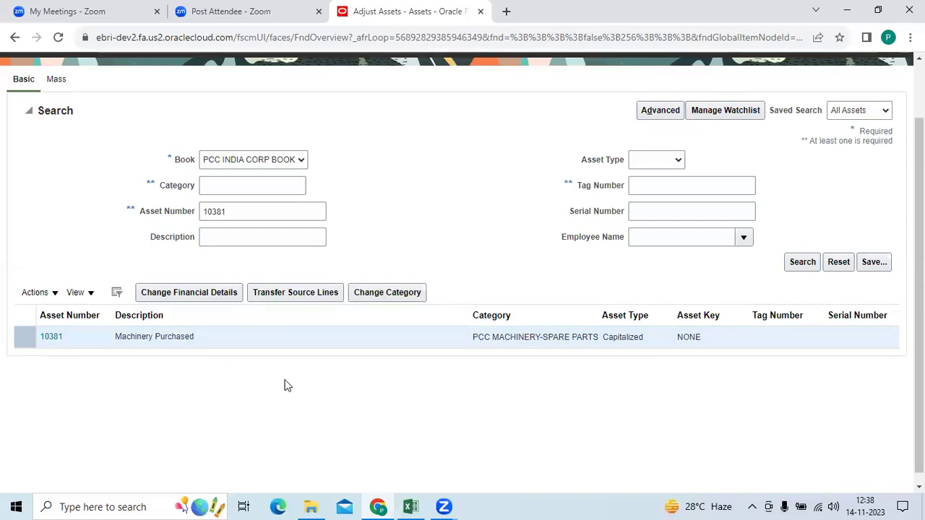
Back in Excel, reread notes B2 and B3: suspension starts from the current open period, not DPIS
left_click(411, 507)
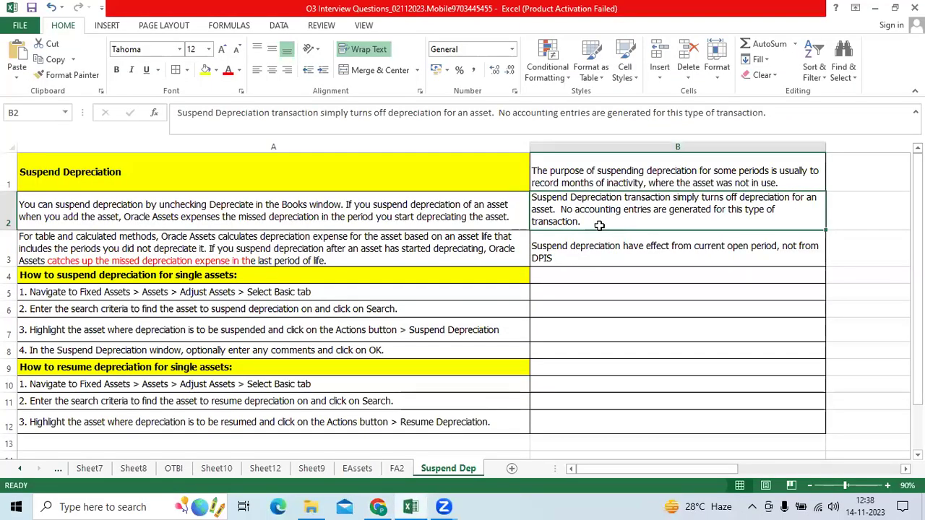
double_click(628, 218)
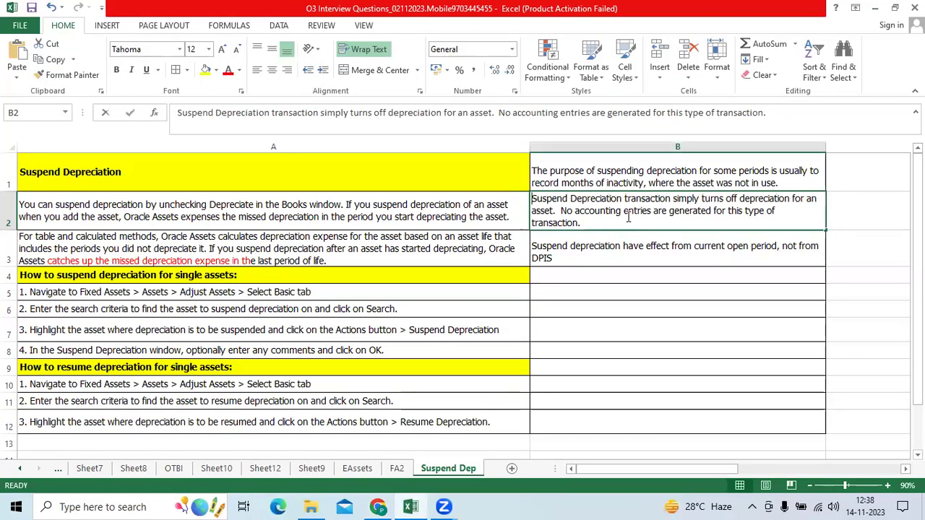
left_click(639, 257)
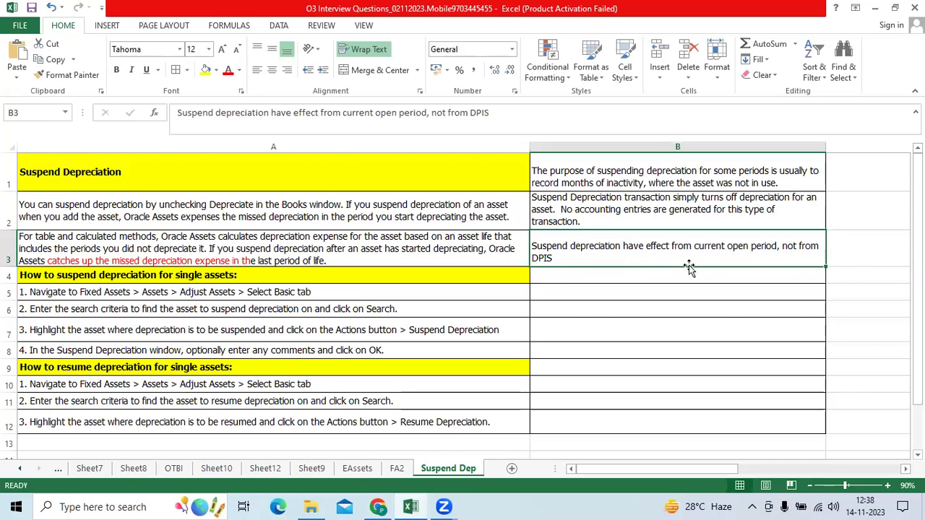
double_click(625, 258)
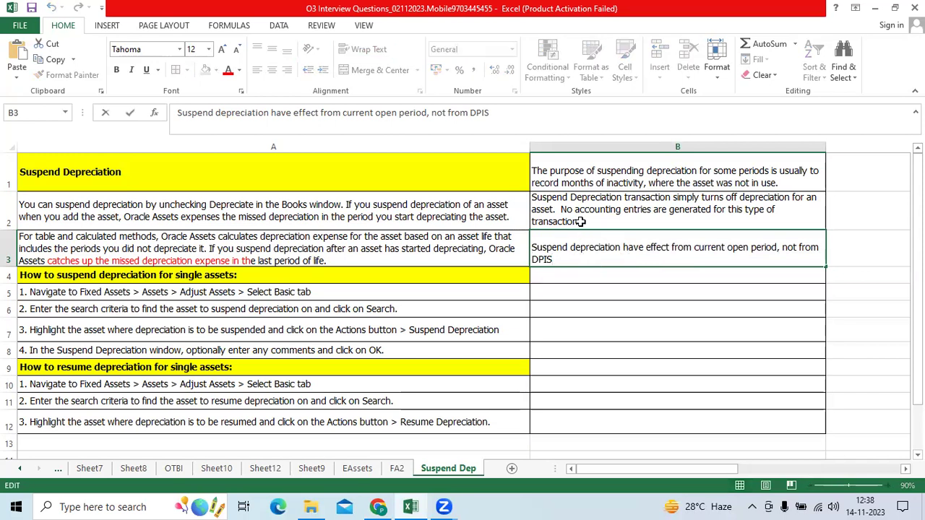
left_click(592, 302)
left_click(579, 255)
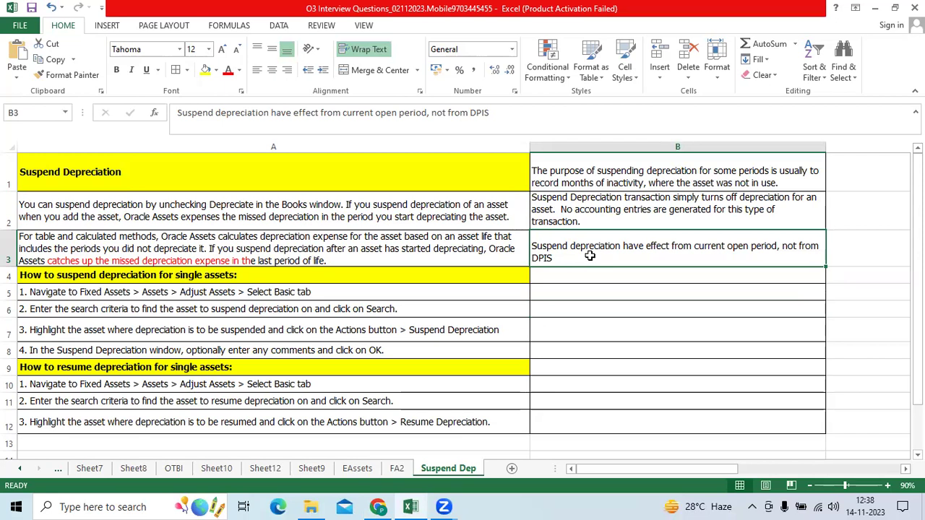
left_click_drag(314, 293, 319, 418)
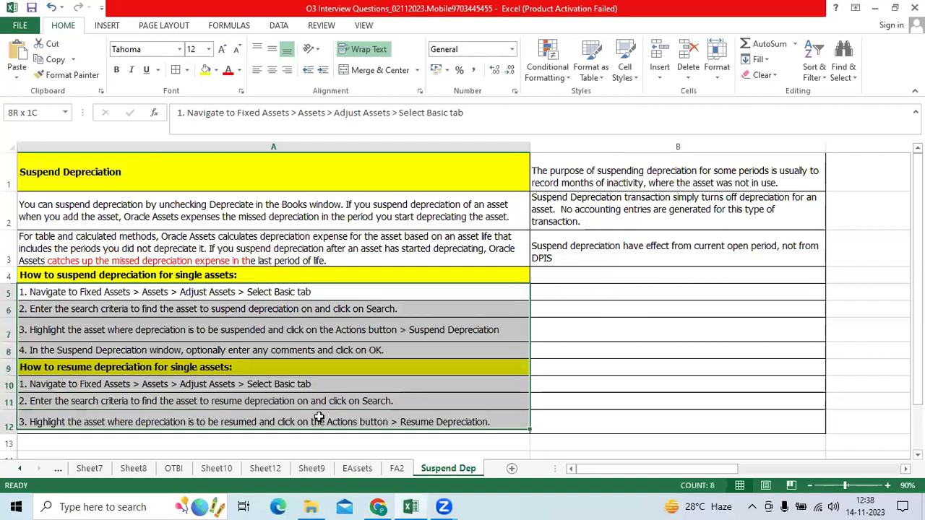
left_click(319, 309)
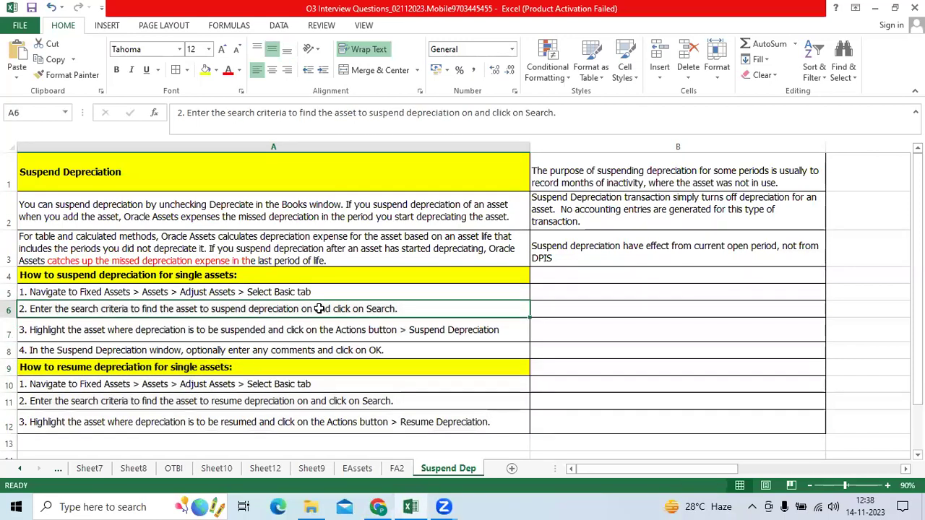
left_click(310, 261)
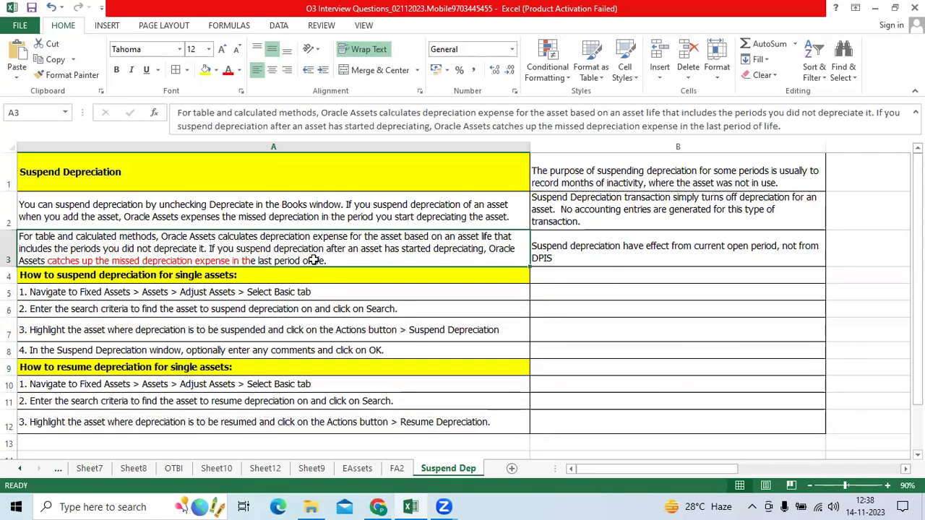
double_click(323, 249)
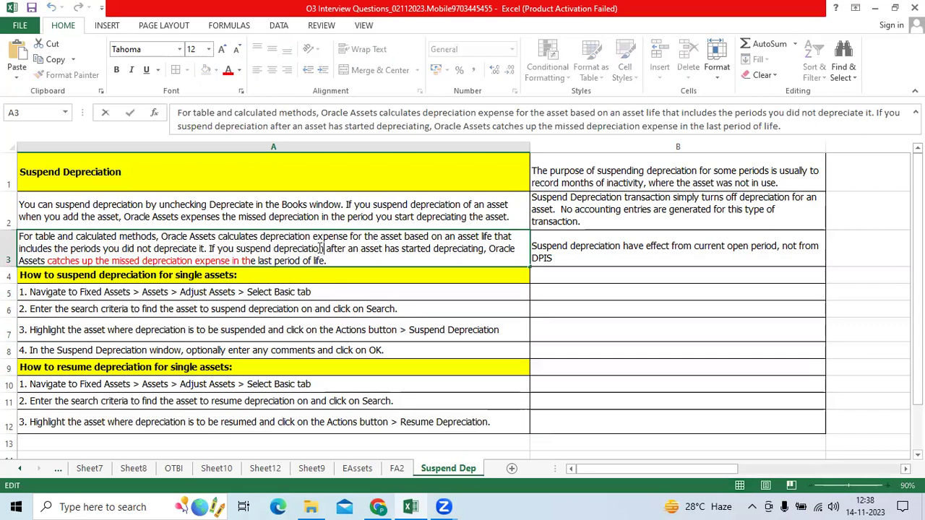
left_click_drag(323, 249, 238, 249)
left_click(352, 264)
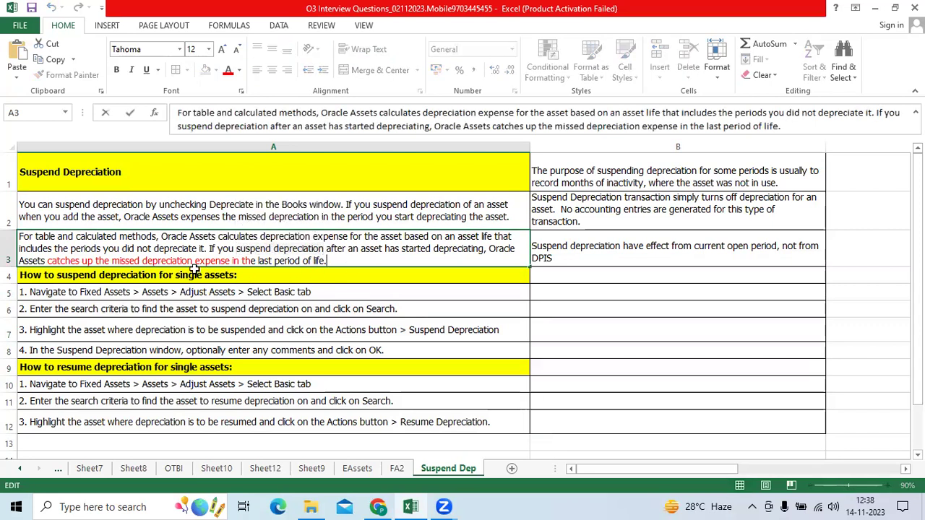